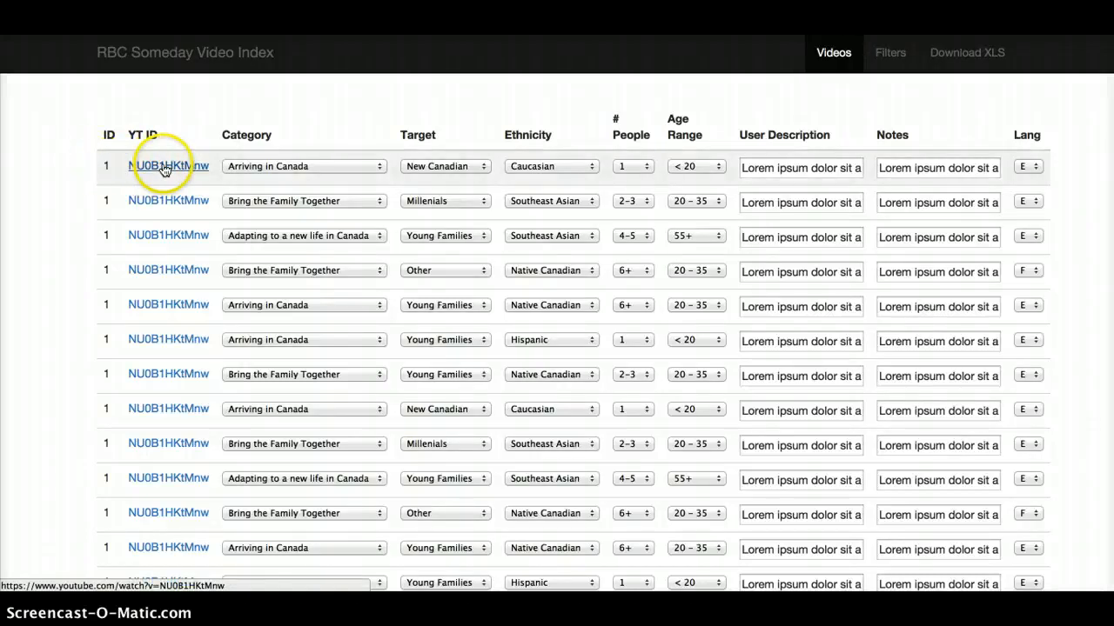
Step: Examine the Category, Target, Ethnicity, # People and Age Range options available for the first video
{"action": "left_click", "coordinate": [300, 165]}
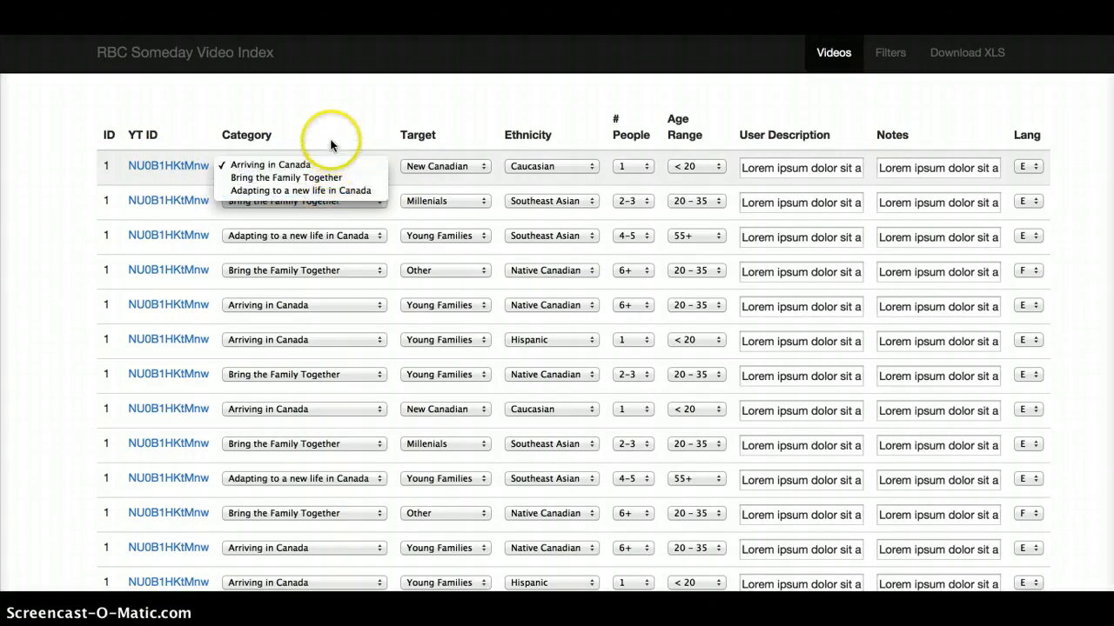
{"action": "left_click", "coordinate": [330, 146]}
{"action": "left_click", "coordinate": [448, 165]}
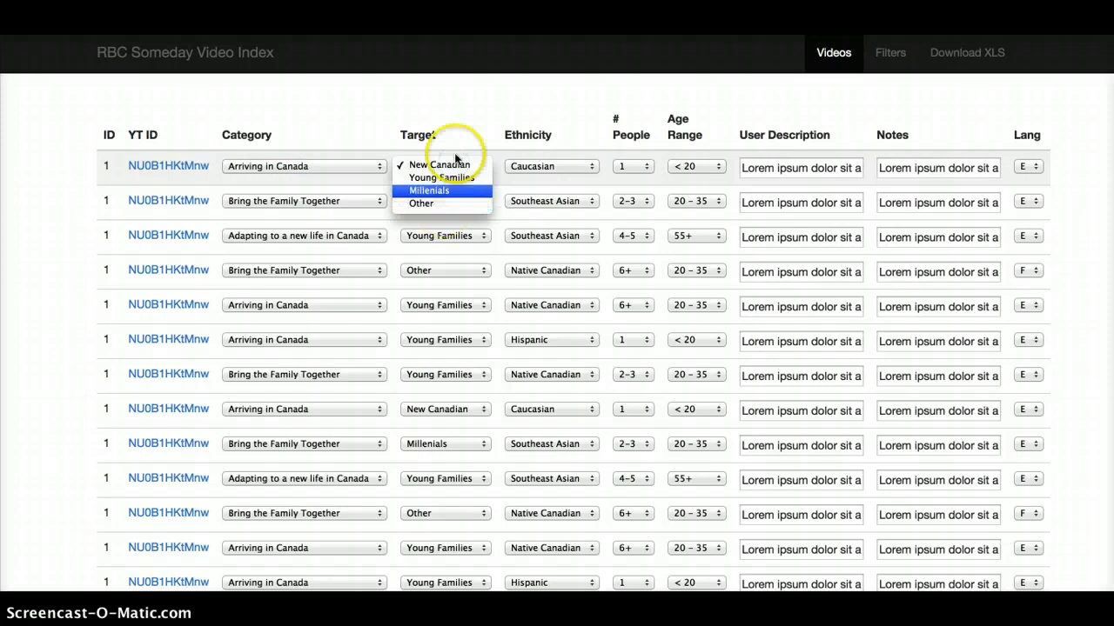
{"action": "left_click", "coordinate": [459, 139]}
{"action": "left_click", "coordinate": [567, 167]}
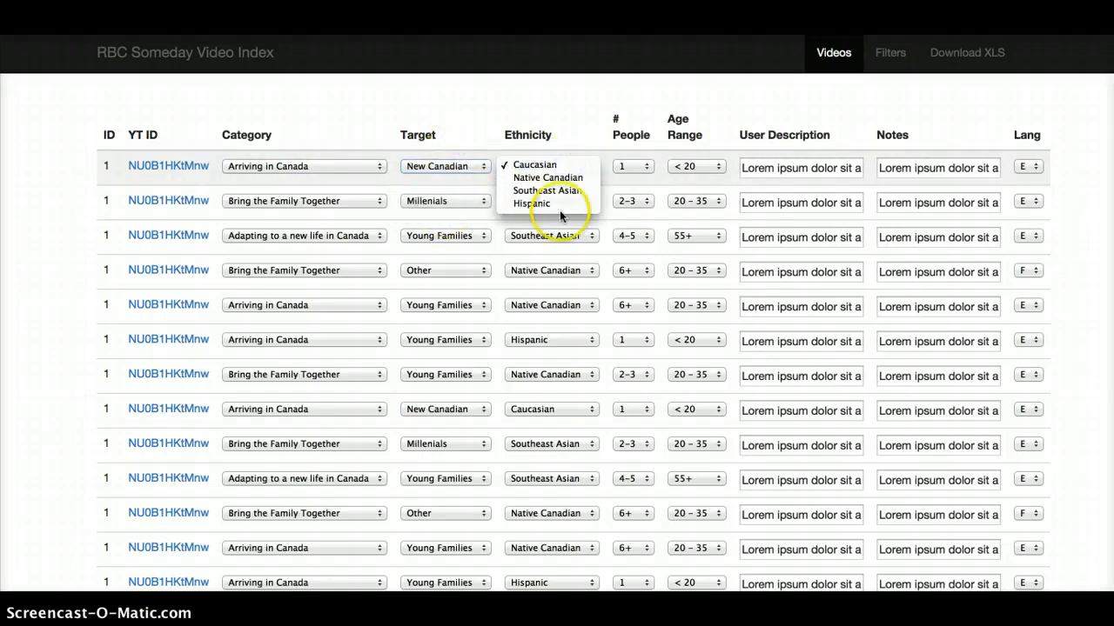
{"action": "left_click", "coordinate": [570, 141]}
{"action": "left_click", "coordinate": [640, 166]}
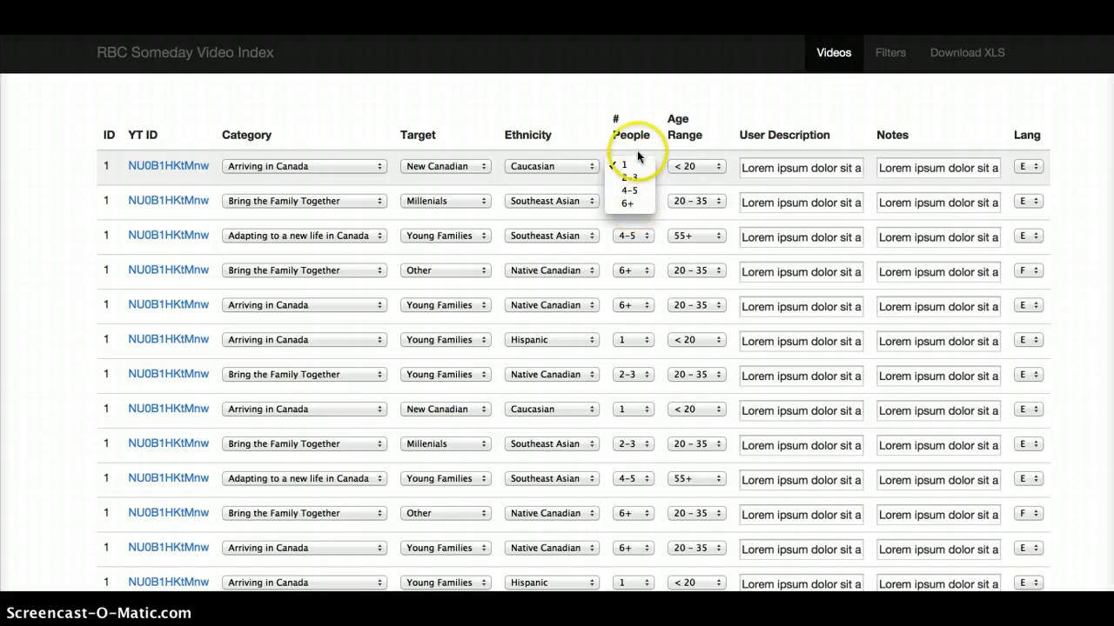
{"action": "left_click", "coordinate": [637, 153]}
{"action": "left_click", "coordinate": [644, 166]}
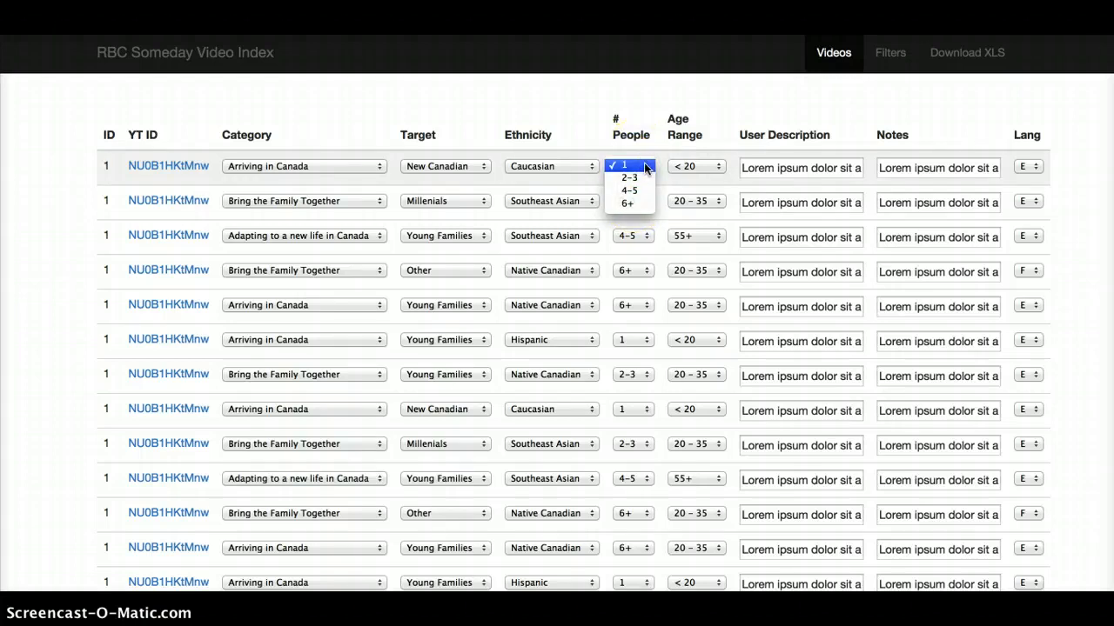
{"action": "left_click", "coordinate": [641, 150]}
{"action": "left_click", "coordinate": [719, 167]}
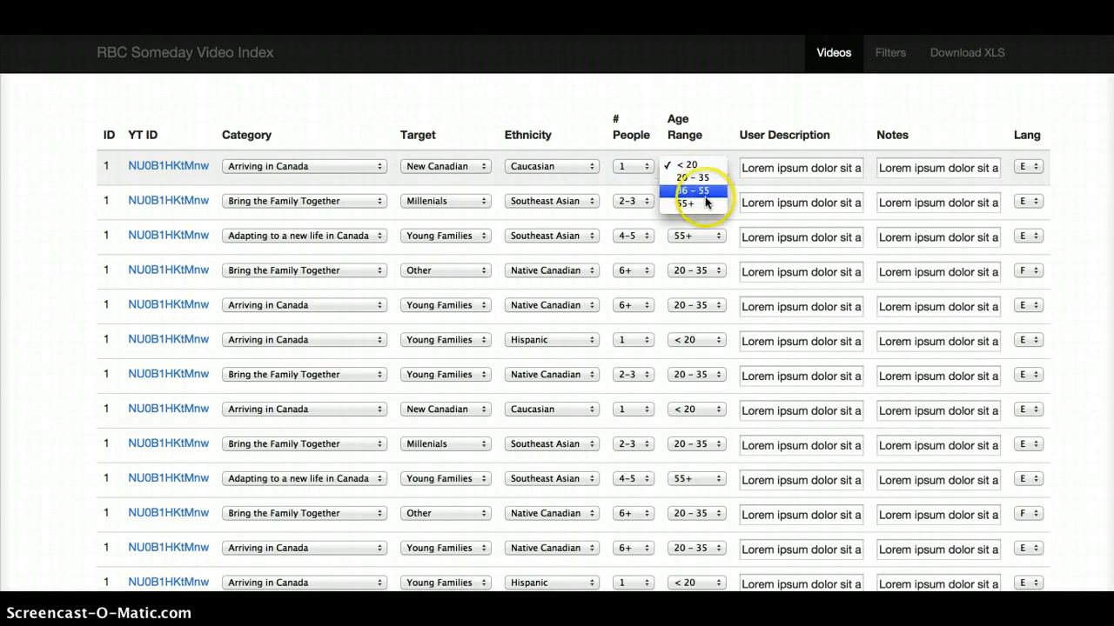
{"action": "left_click", "coordinate": [713, 151]}
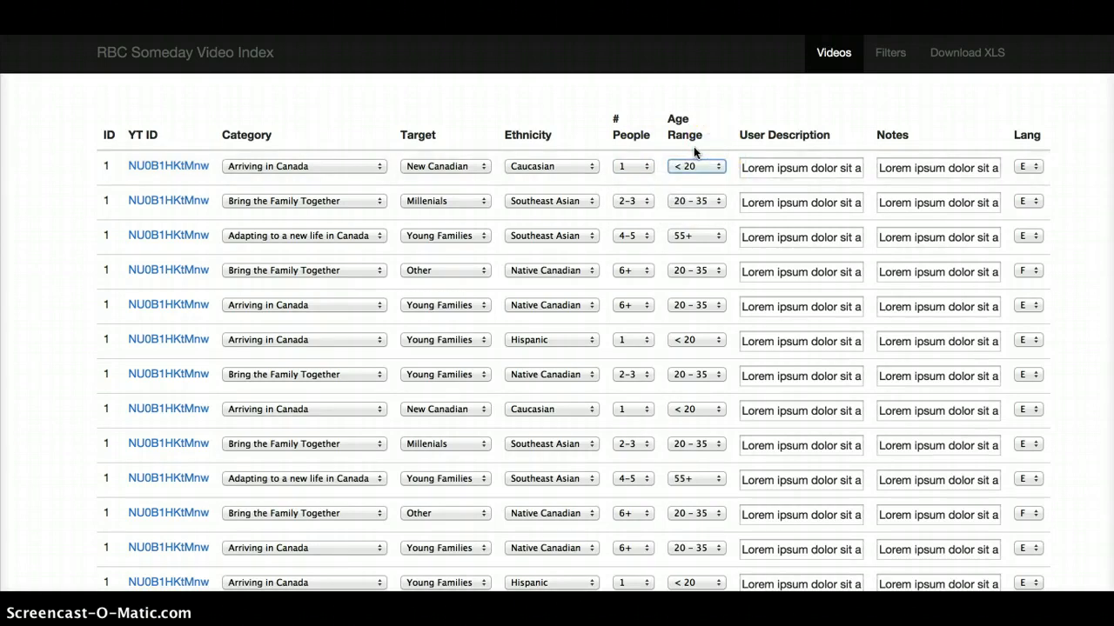
Step: Examine the editable User Description and Notes texts of the first video
{"action": "left_click", "coordinate": [760, 169]}
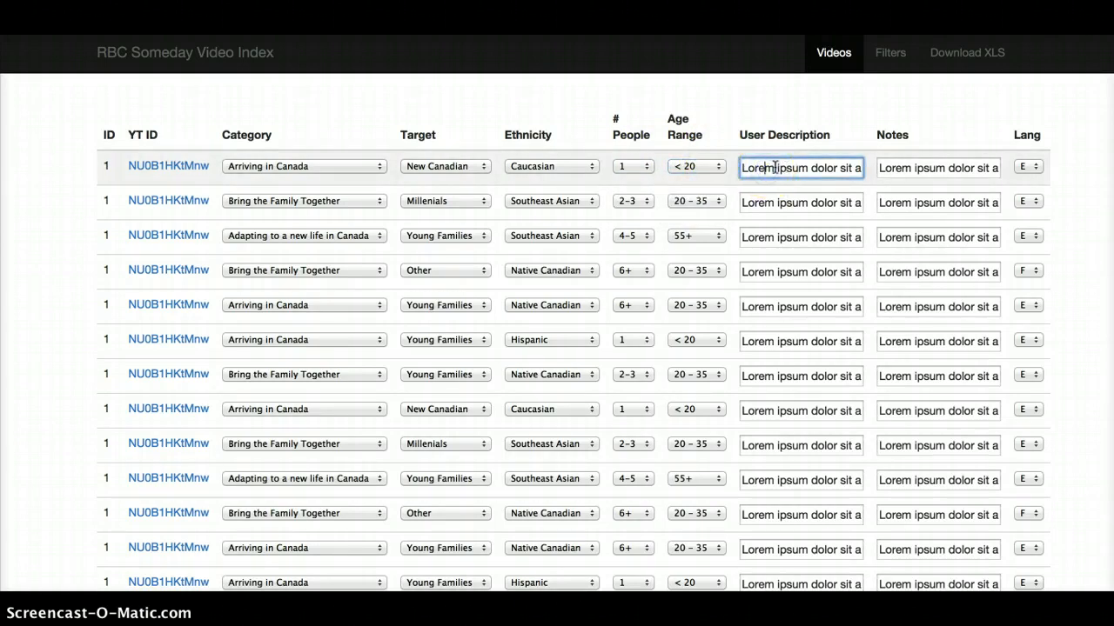
{"action": "scroll", "coordinate": [771, 167], "scroll_direction": "right", "scroll_amount": 2}
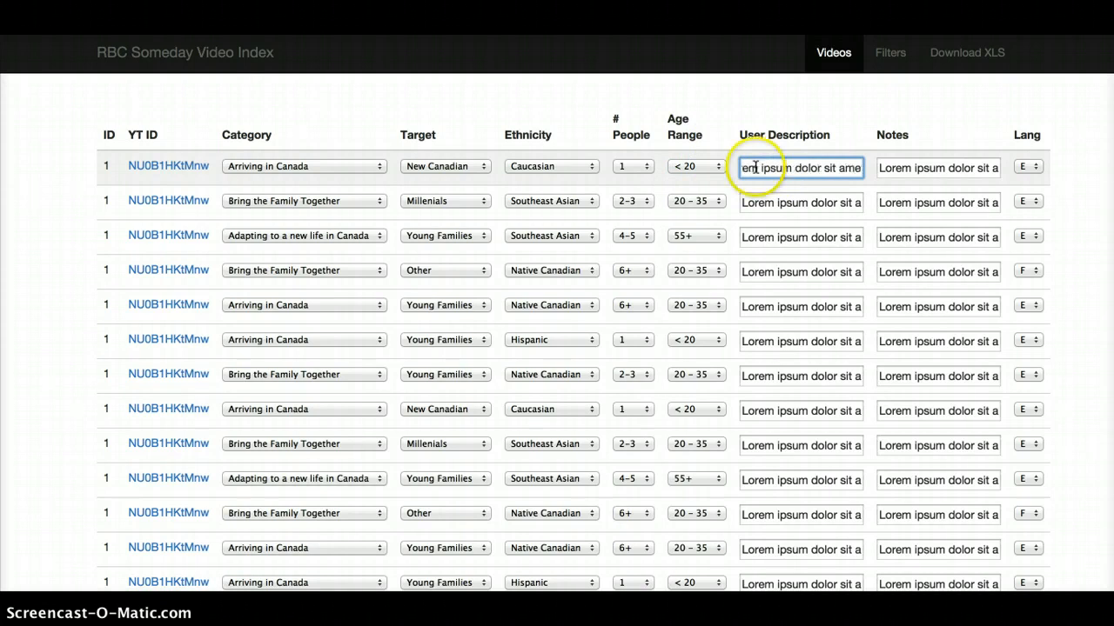
{"action": "scroll", "coordinate": [811, 167], "scroll_direction": "left", "scroll_amount": 2}
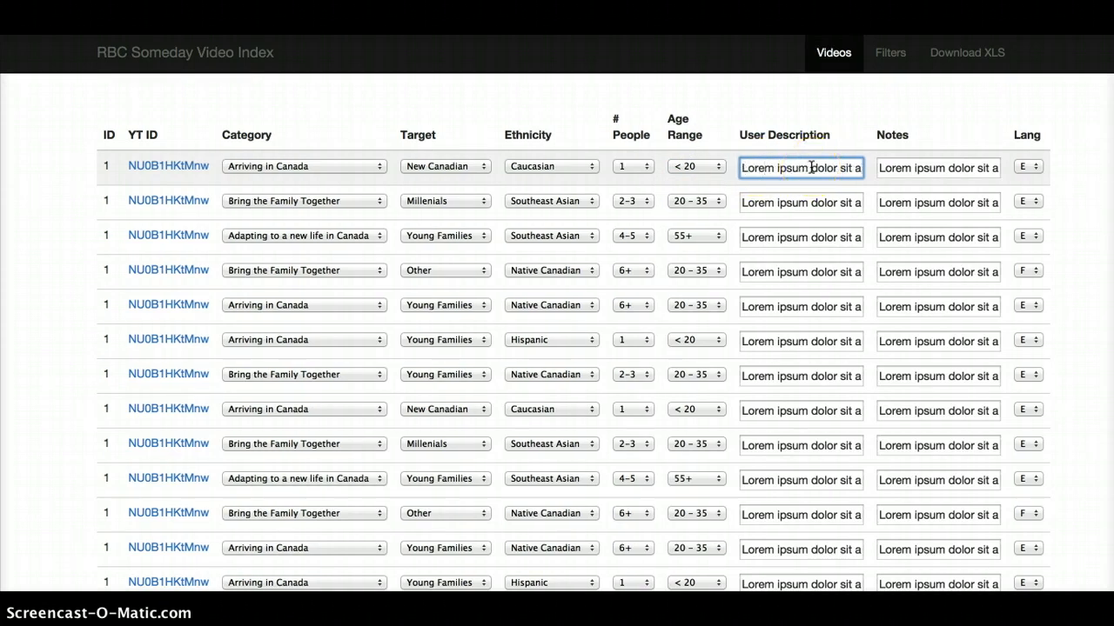
{"action": "left_click", "coordinate": [804, 168]}
{"action": "left_click", "coordinate": [800, 145]}
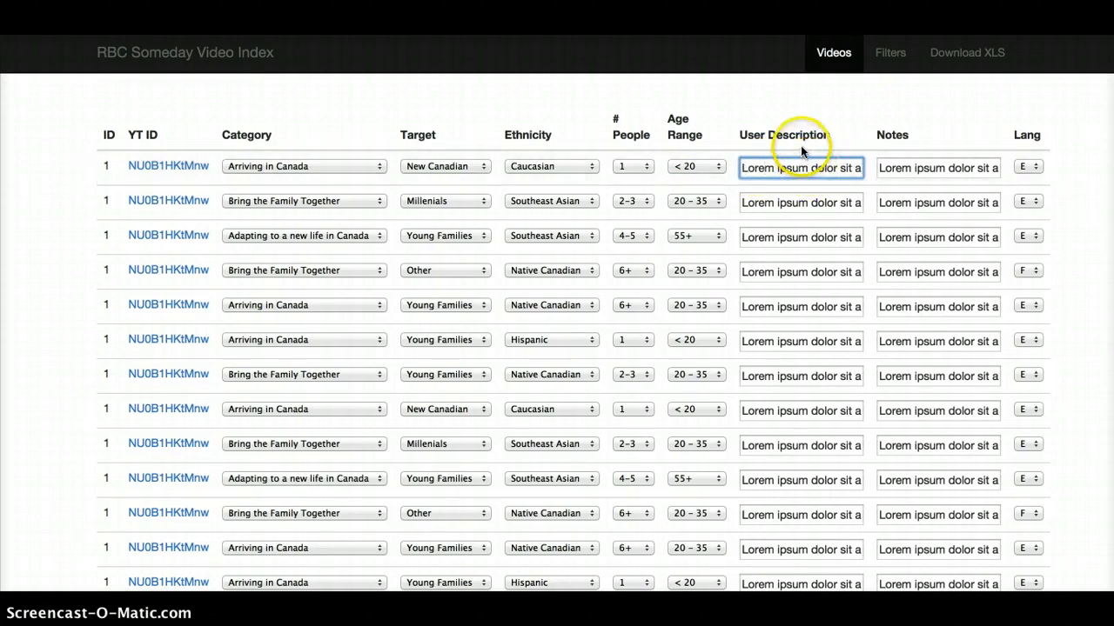
{"action": "double_click", "coordinate": [792, 168]}
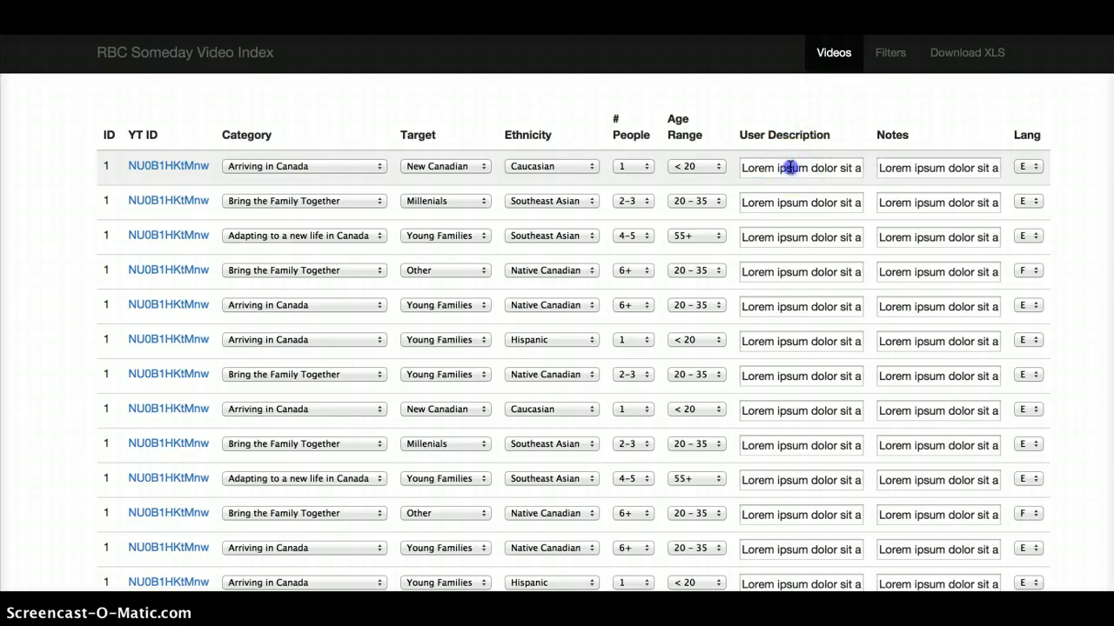
{"action": "left_click", "coordinate": [783, 164]}
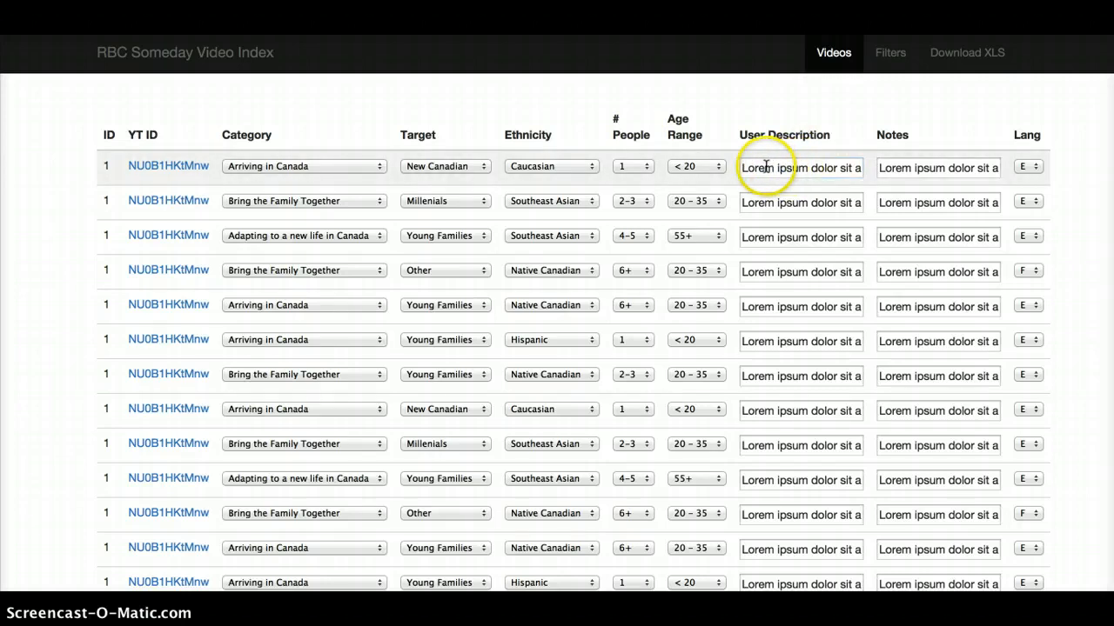
{"action": "left_click", "coordinate": [924, 167]}
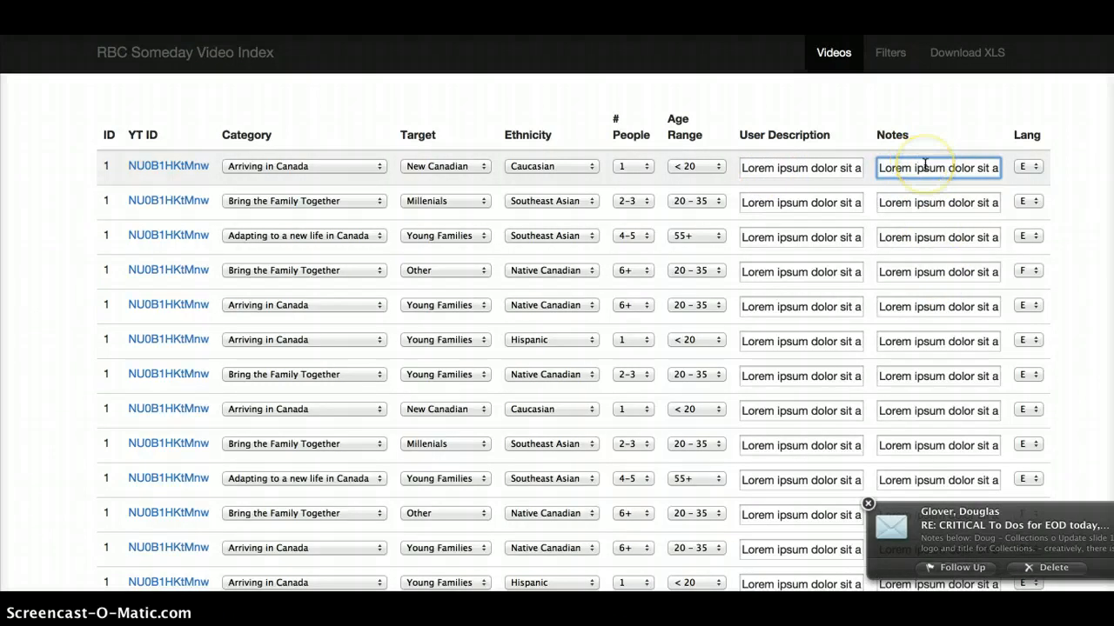
Step: Examine the language options available for the first video
{"action": "left_click", "coordinate": [1036, 167]}
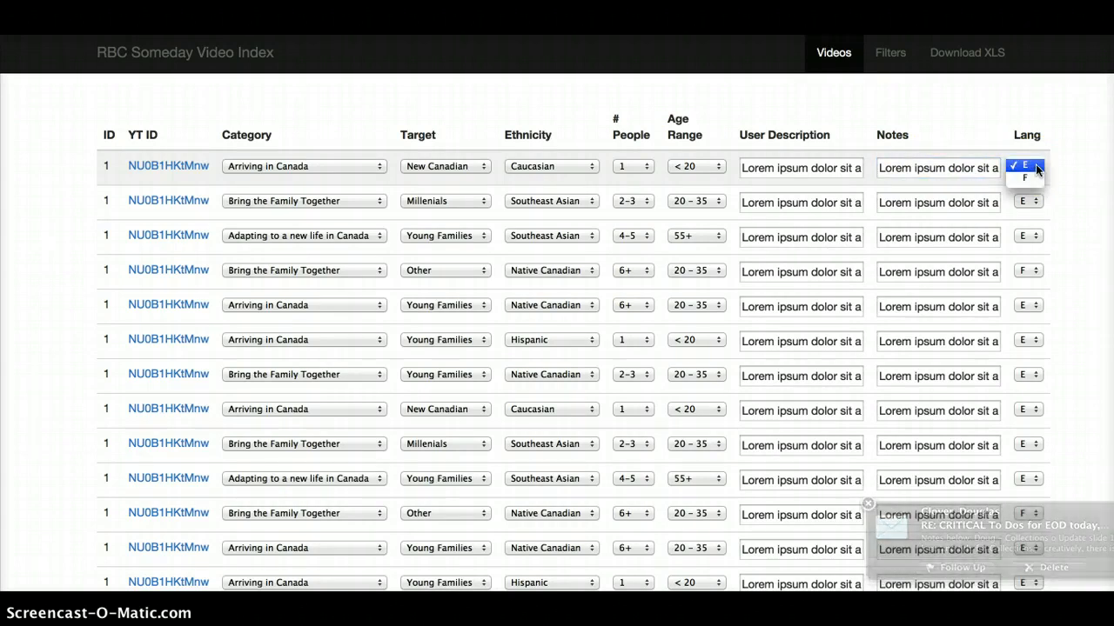
{"action": "left_click", "coordinate": [1077, 153]}
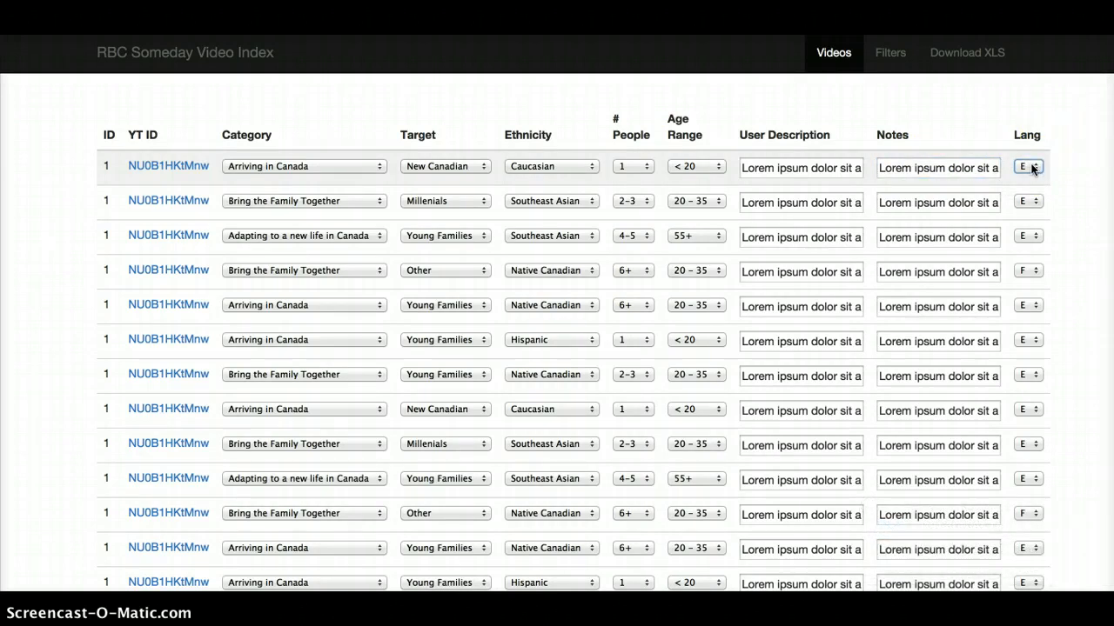
{"action": "left_click", "coordinate": [1048, 167]}
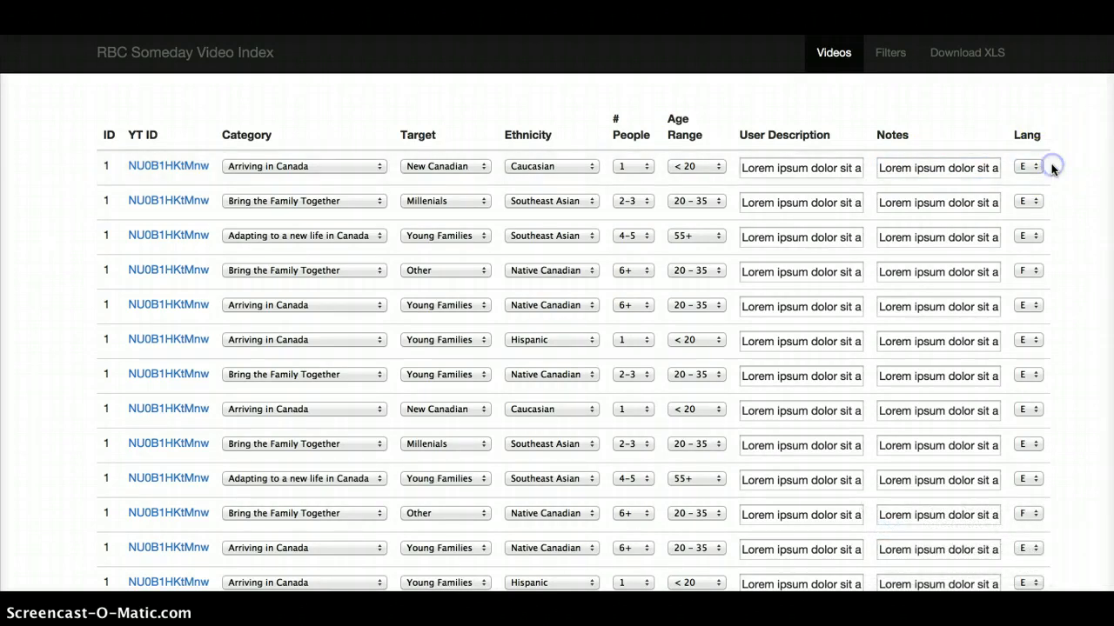
{"action": "left_click", "coordinate": [1035, 168]}
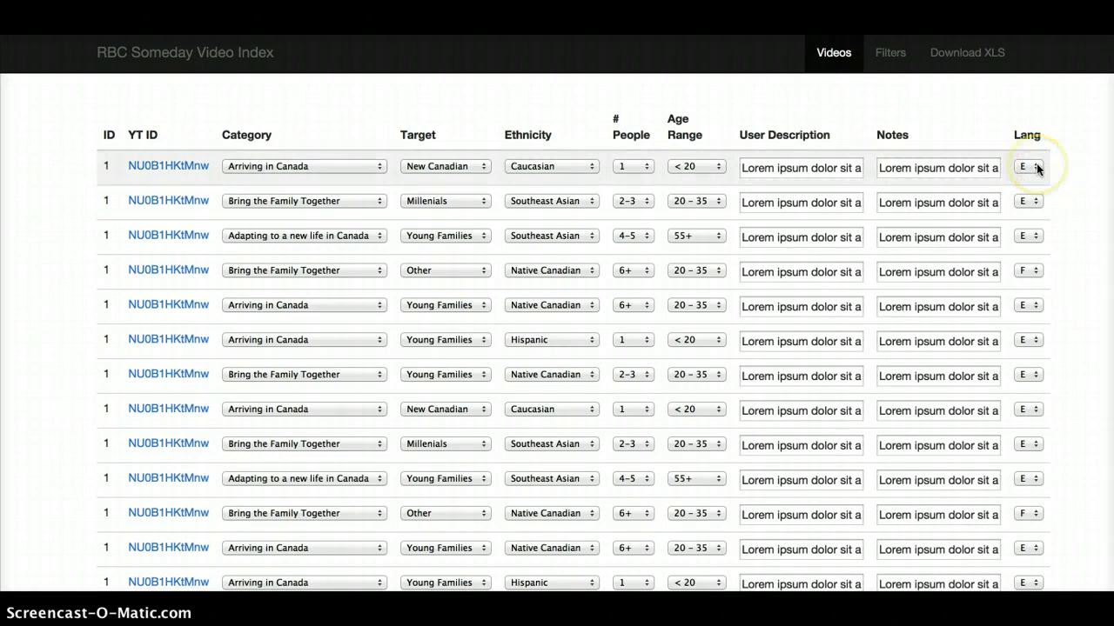
{"action": "left_click", "coordinate": [1036, 166]}
{"action": "left_click", "coordinate": [1075, 171]}
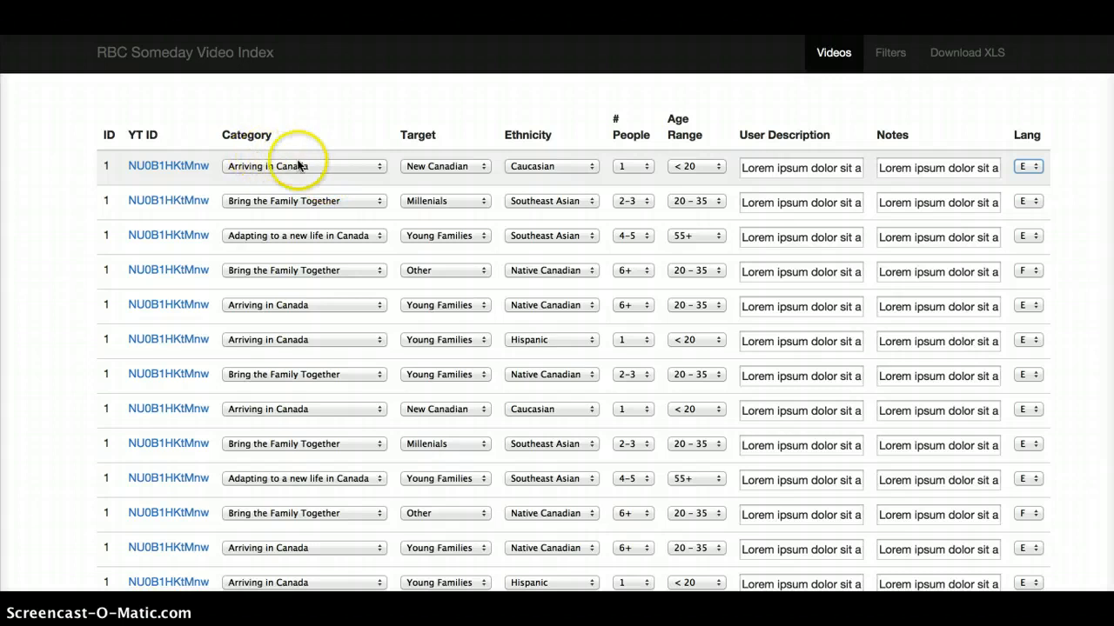
Step: Set the first video's category to Bring the Family Together and its target to Millenials
{"action": "left_click", "coordinate": [347, 165]}
{"action": "left_click", "coordinate": [341, 179]}
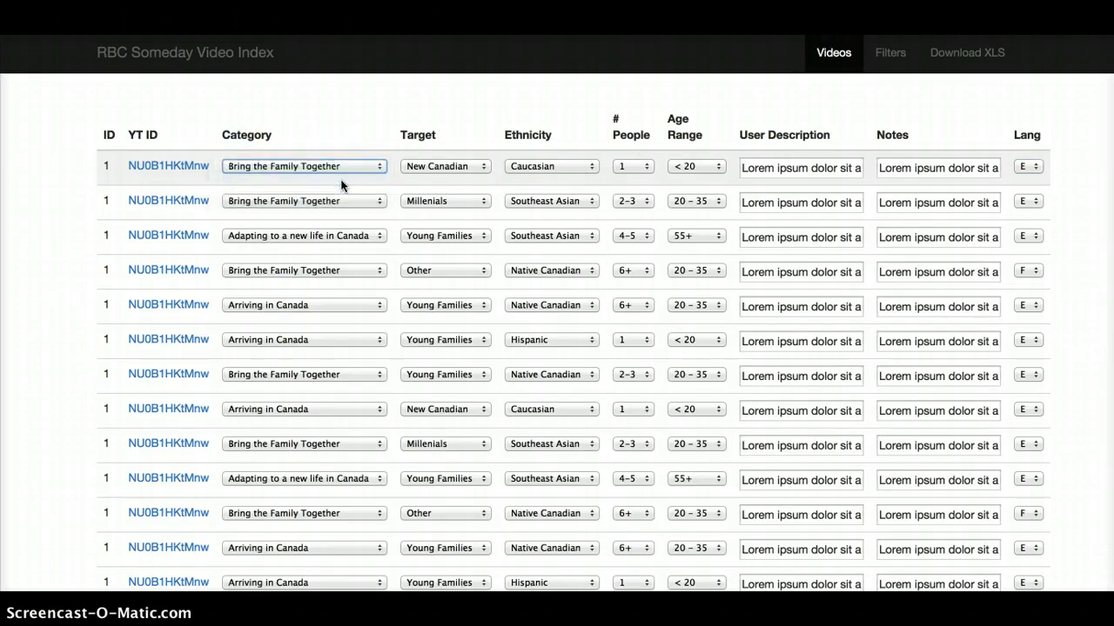
{"action": "left_click", "coordinate": [455, 166]}
{"action": "left_click", "coordinate": [440, 190]}
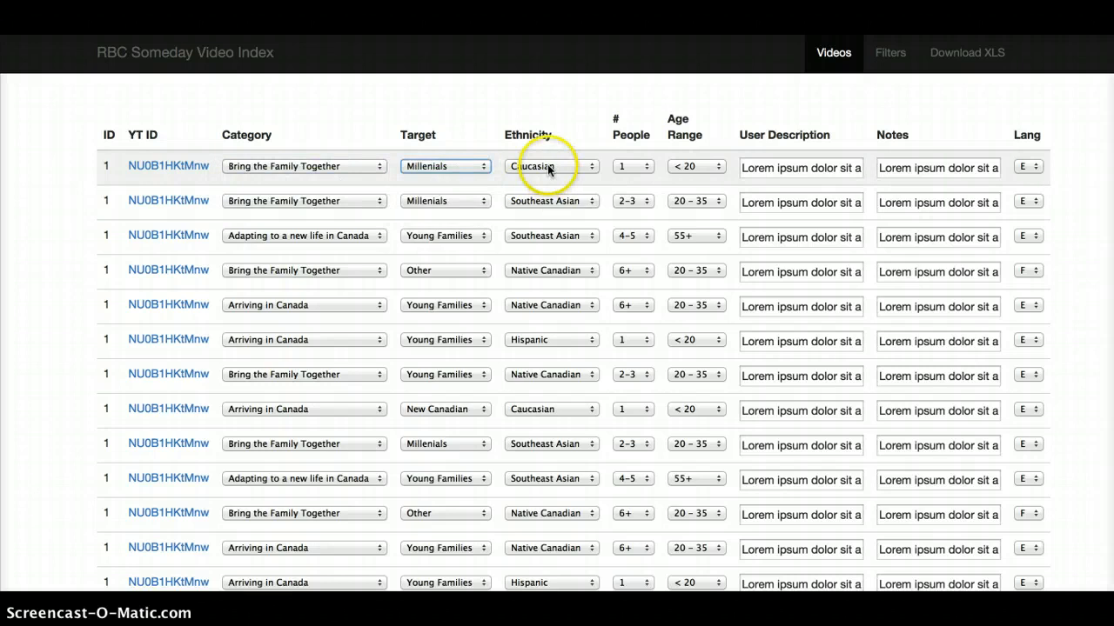
Step: Set the first video's age range to 36 - 55
{"action": "left_click", "coordinate": [950, 168]}
{"action": "left_click", "coordinate": [703, 167]}
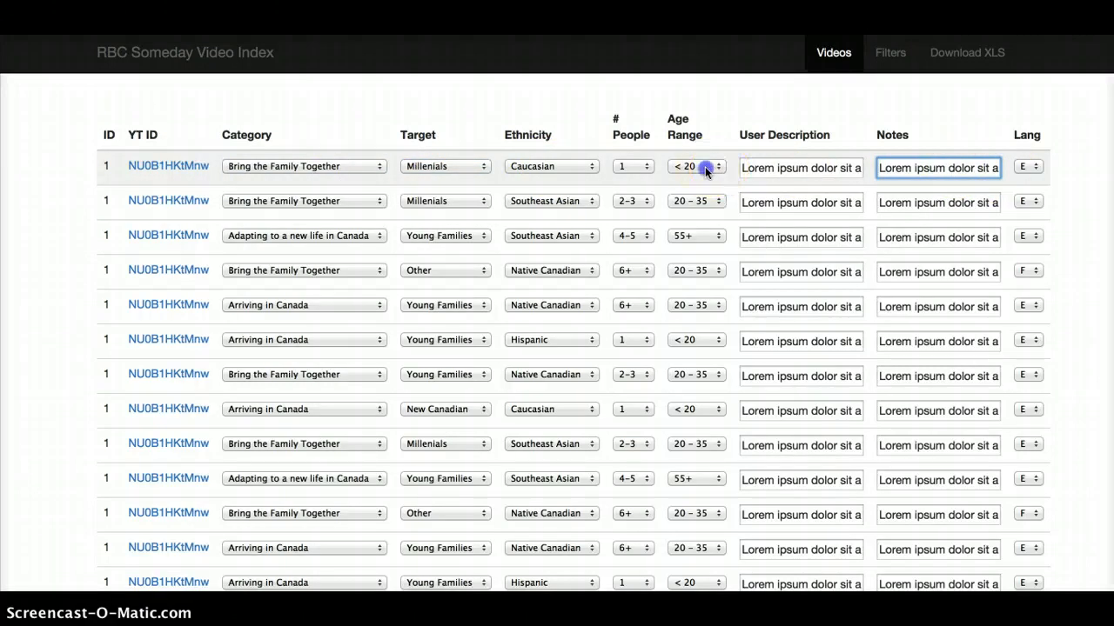
{"action": "left_click", "coordinate": [698, 188]}
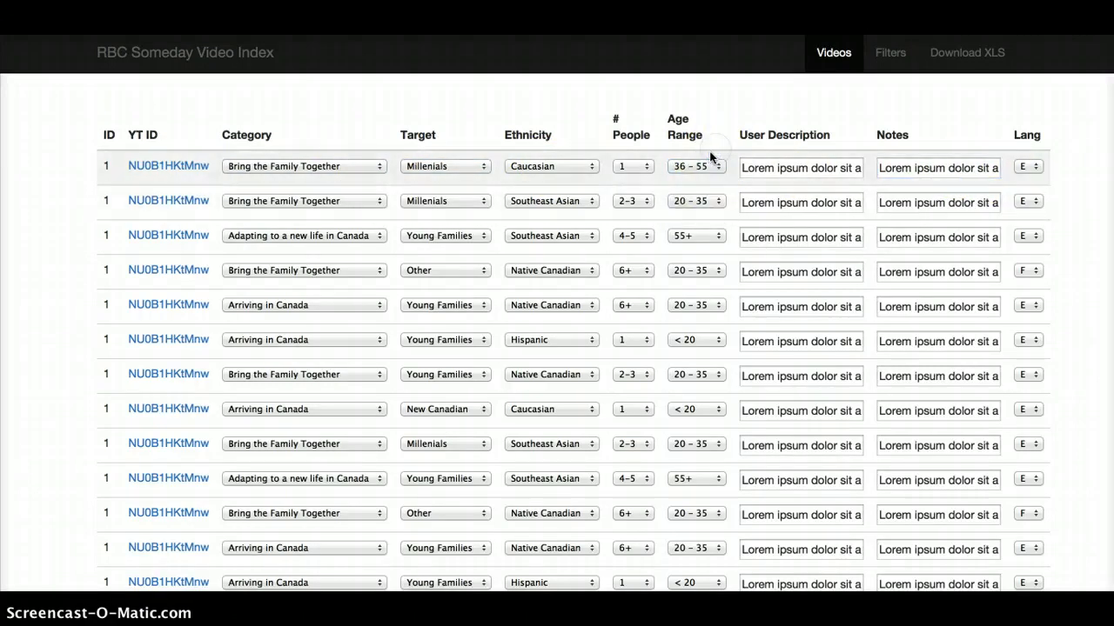
{"action": "left_click", "coordinate": [717, 142]}
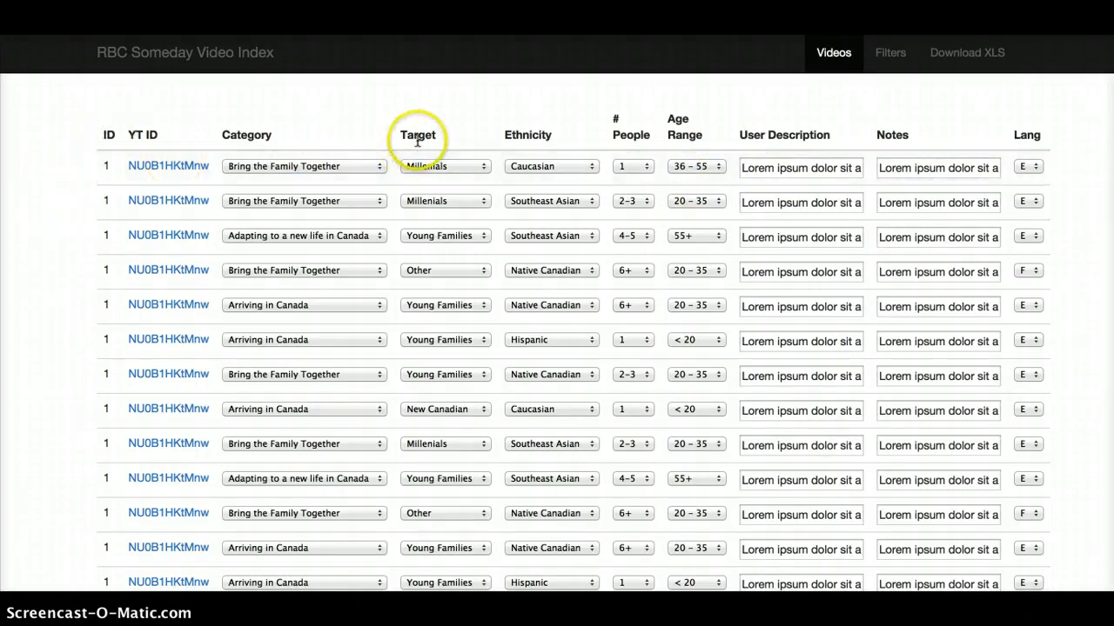
Step: Set the video filters to Arriving in Canada, Young Families, Caucasian, 2-3 people, age range 20 - 35 and language E, and close them
{"action": "left_click", "coordinate": [889, 51]}
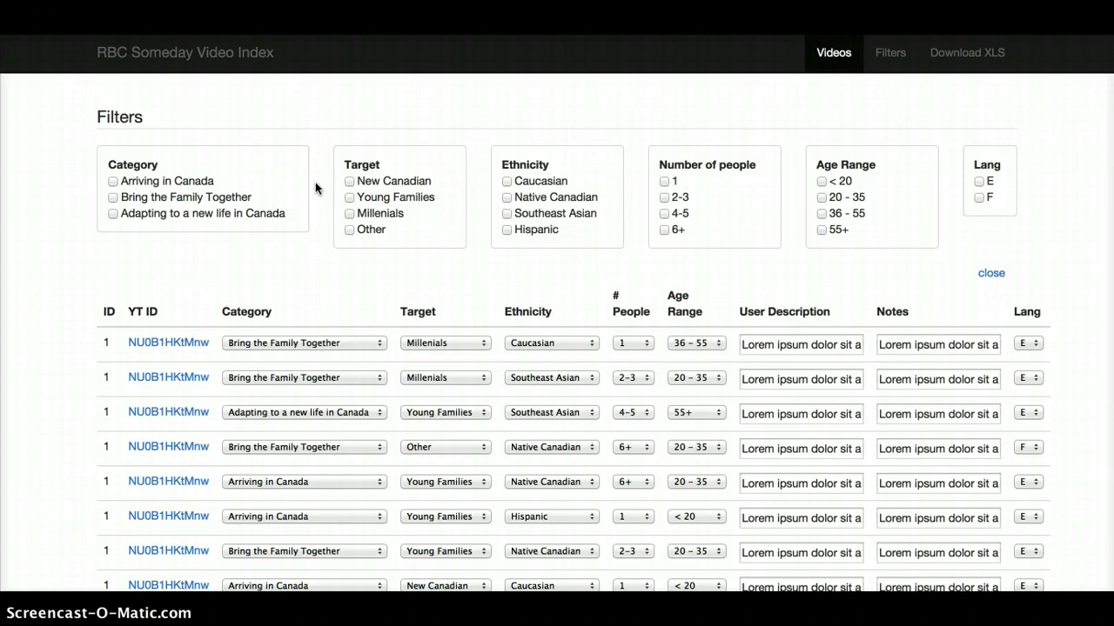
{"action": "left_click", "coordinate": [112, 181]}
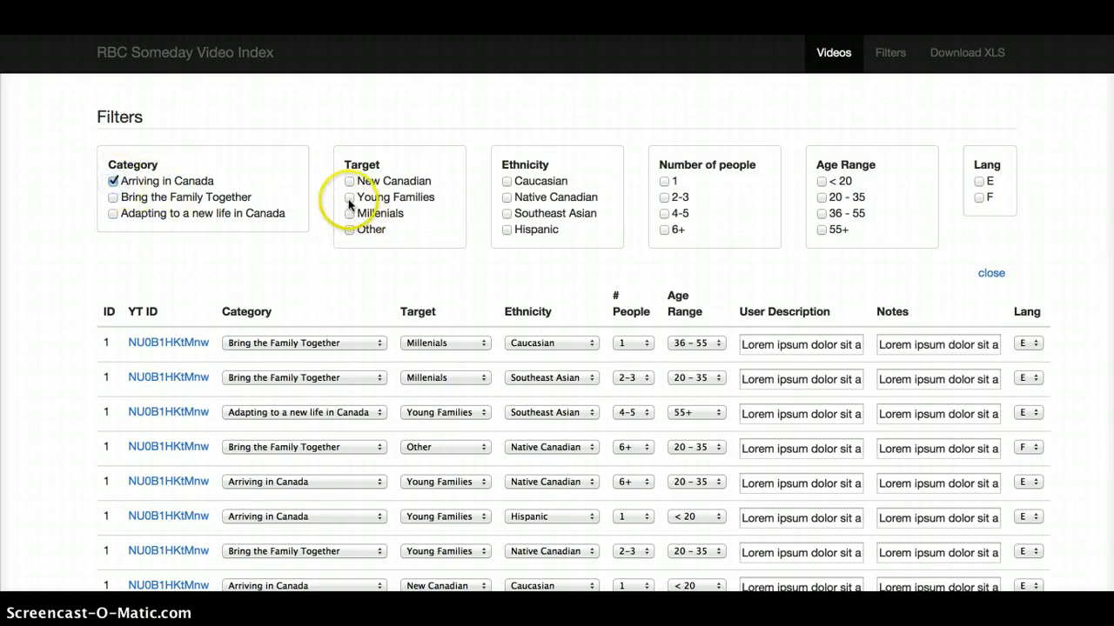
{"action": "left_click", "coordinate": [349, 198]}
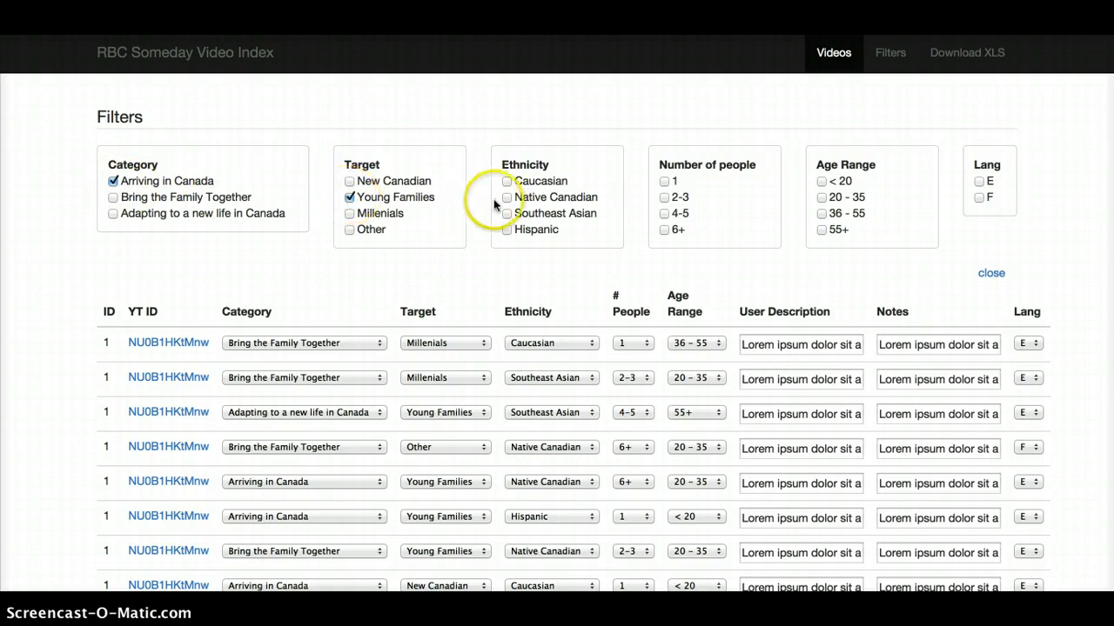
{"action": "left_click", "coordinate": [508, 181]}
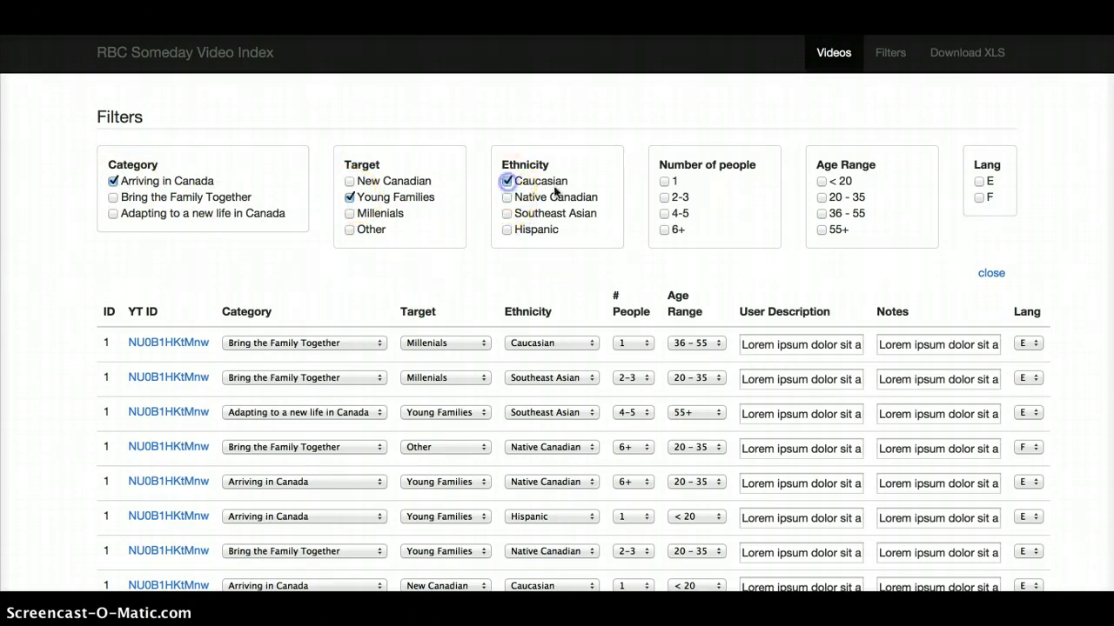
{"action": "left_click", "coordinate": [662, 197]}
{"action": "left_click", "coordinate": [821, 198]}
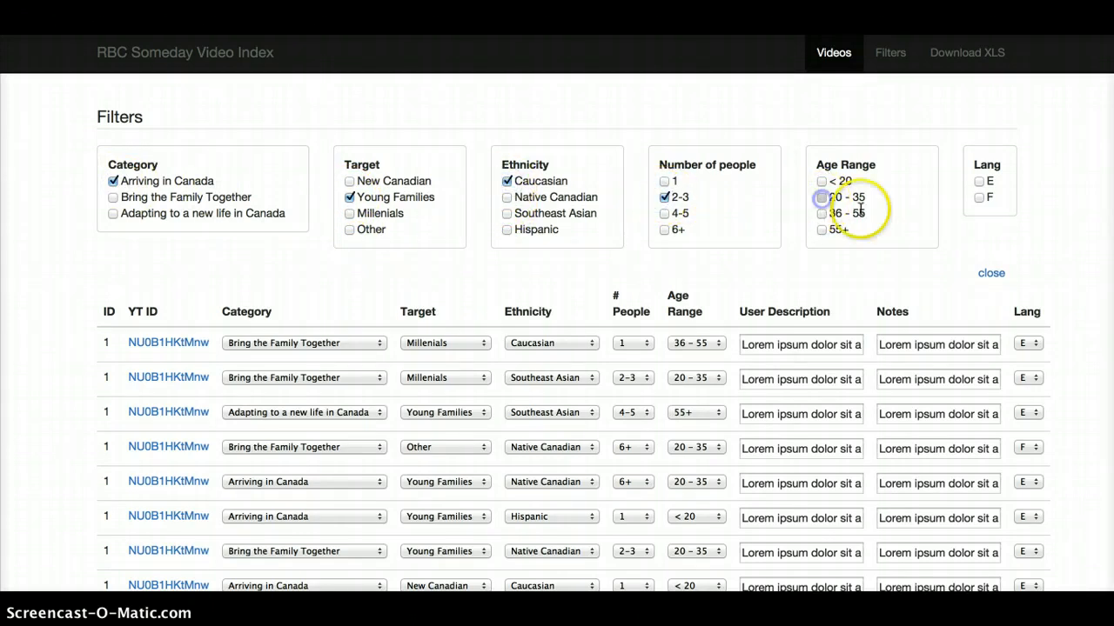
{"action": "left_click", "coordinate": [979, 182]}
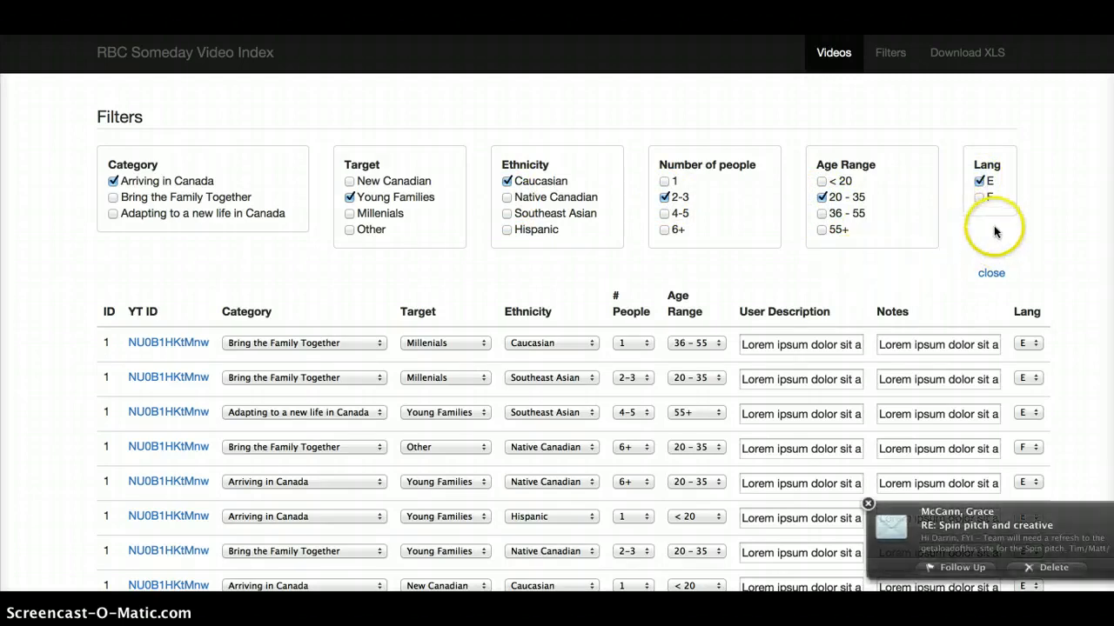
{"action": "left_click", "coordinate": [868, 504]}
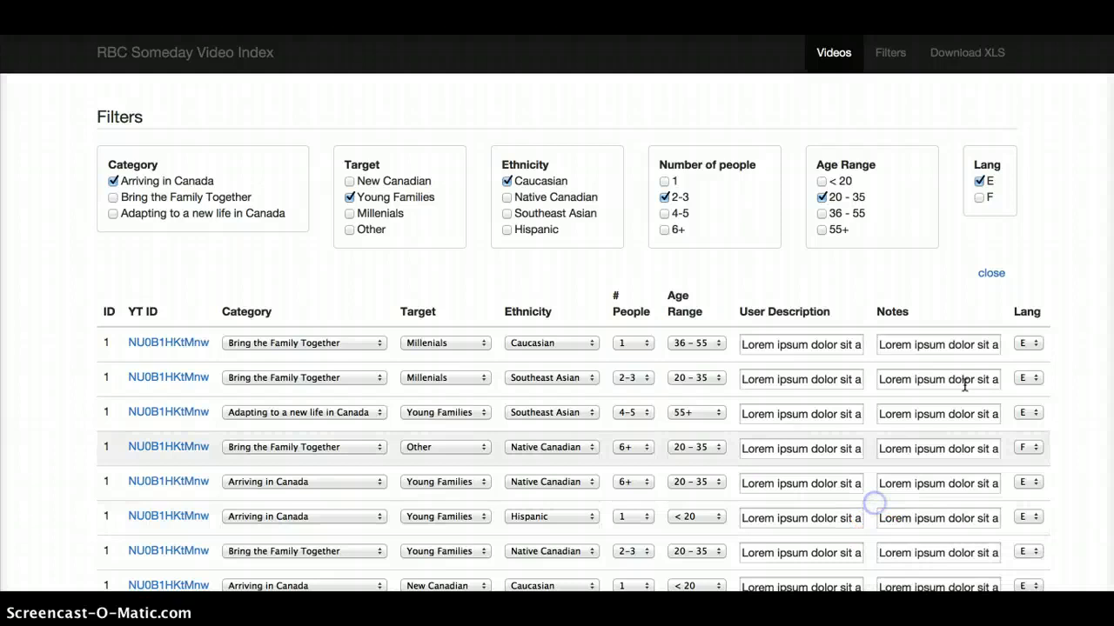
{"action": "left_click", "coordinate": [990, 273]}
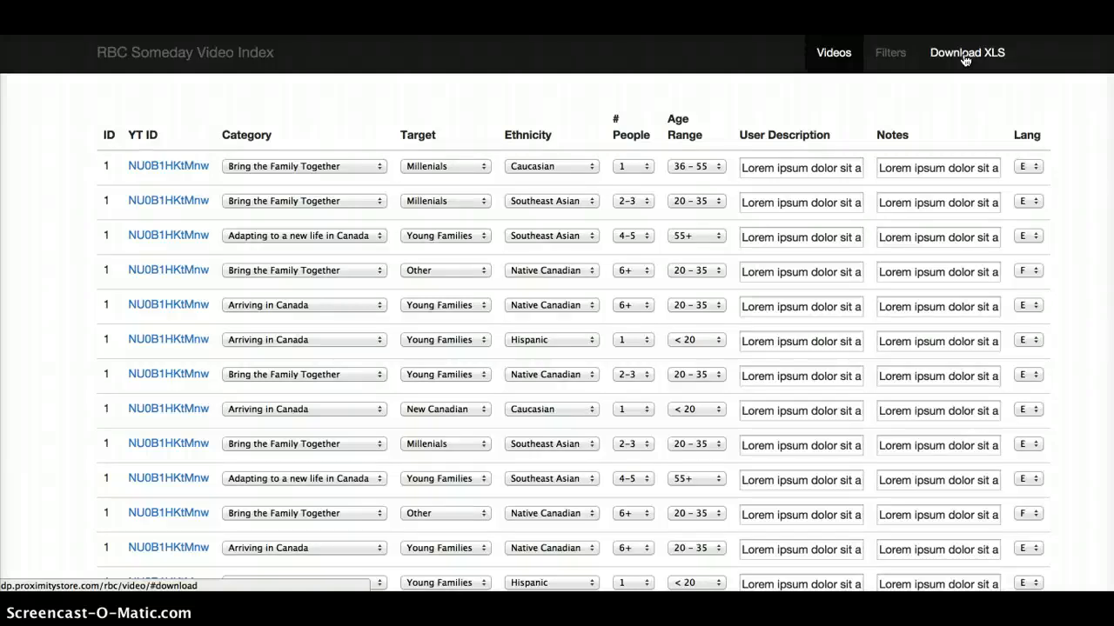
Step: Reopen the filters, download the video list as XLS with them set, and close the filters again
{"action": "left_click", "coordinate": [891, 52]}
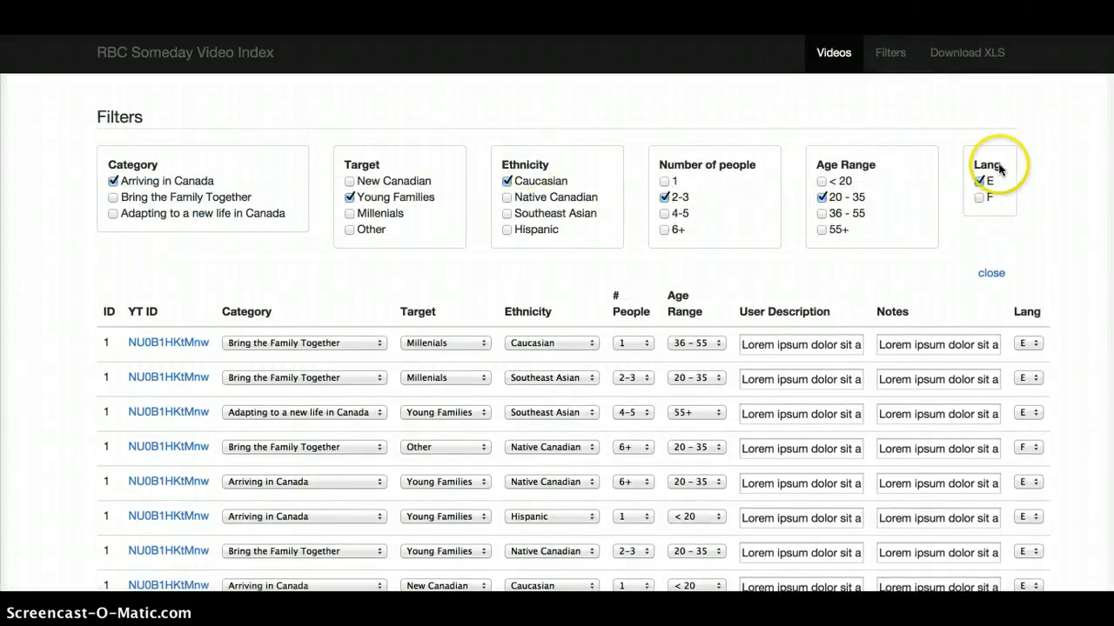
{"action": "left_click", "coordinate": [979, 57]}
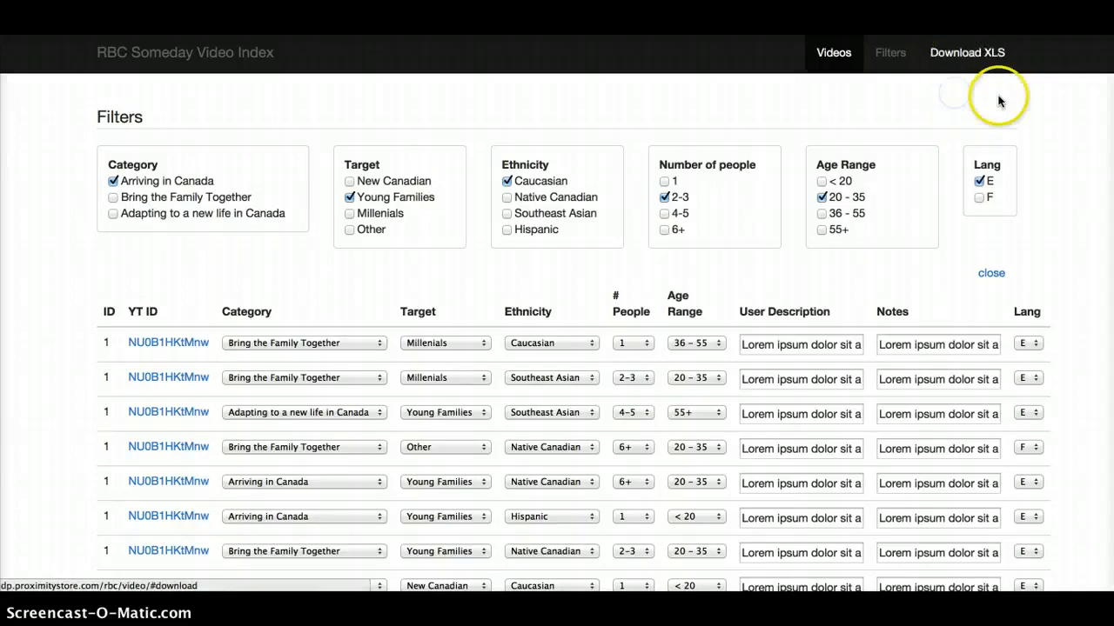
{"action": "left_click", "coordinate": [990, 272]}
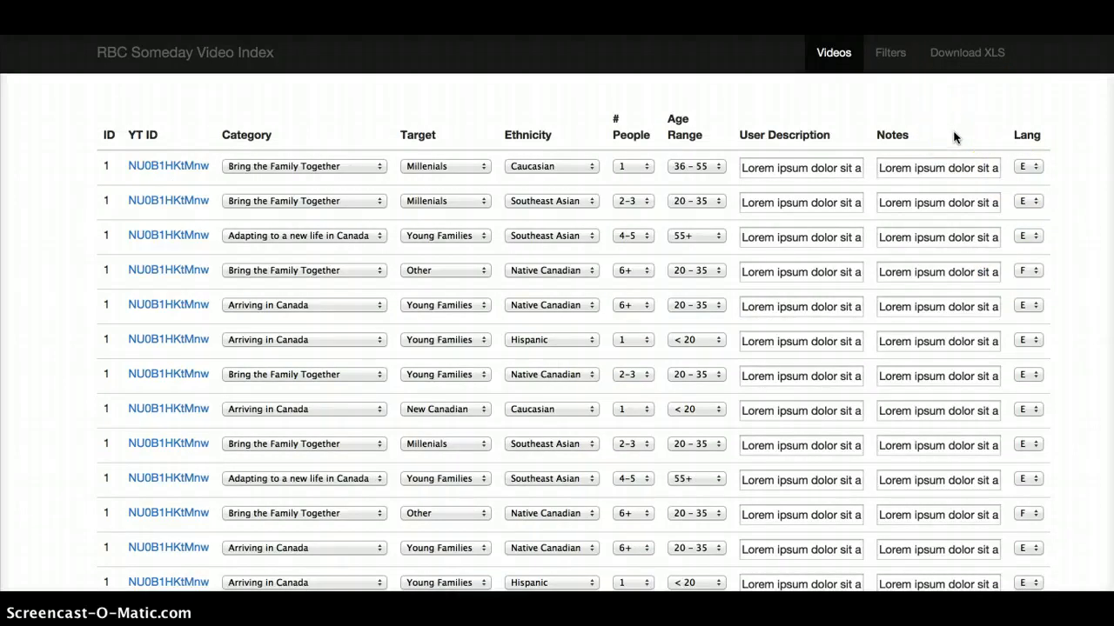
{"action": "left_click", "coordinate": [891, 113]}
{"action": "left_click", "coordinate": [815, 110]}
{"action": "scroll", "coordinate": [816, 111], "scroll_direction": "down", "scroll_amount": 1}
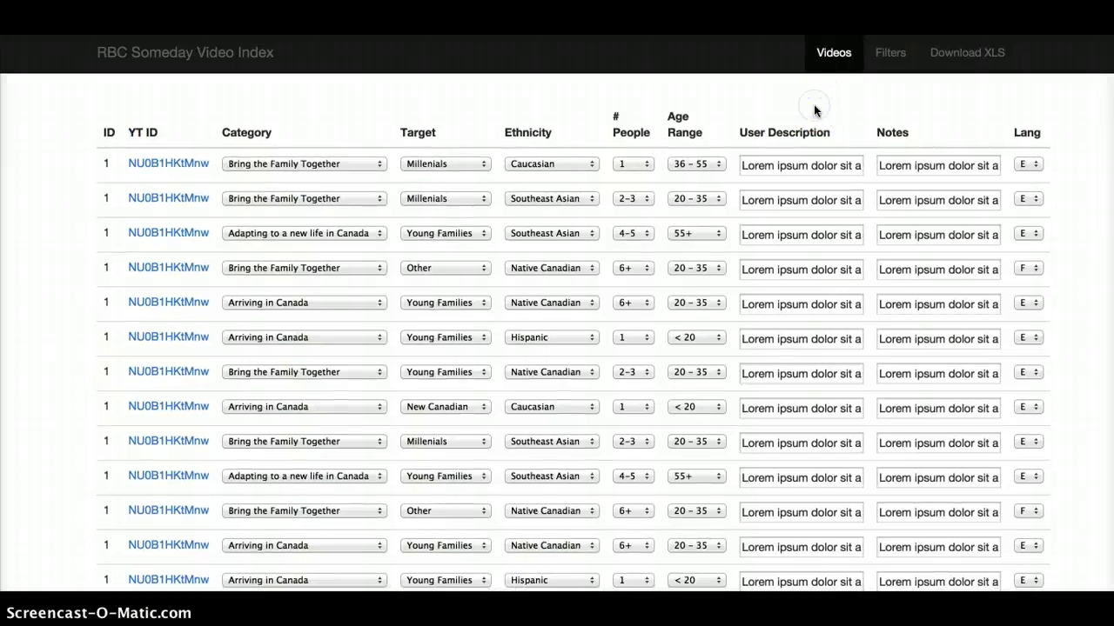
{"action": "scroll", "coordinate": [815, 111], "scroll_direction": "up", "scroll_amount": 1}
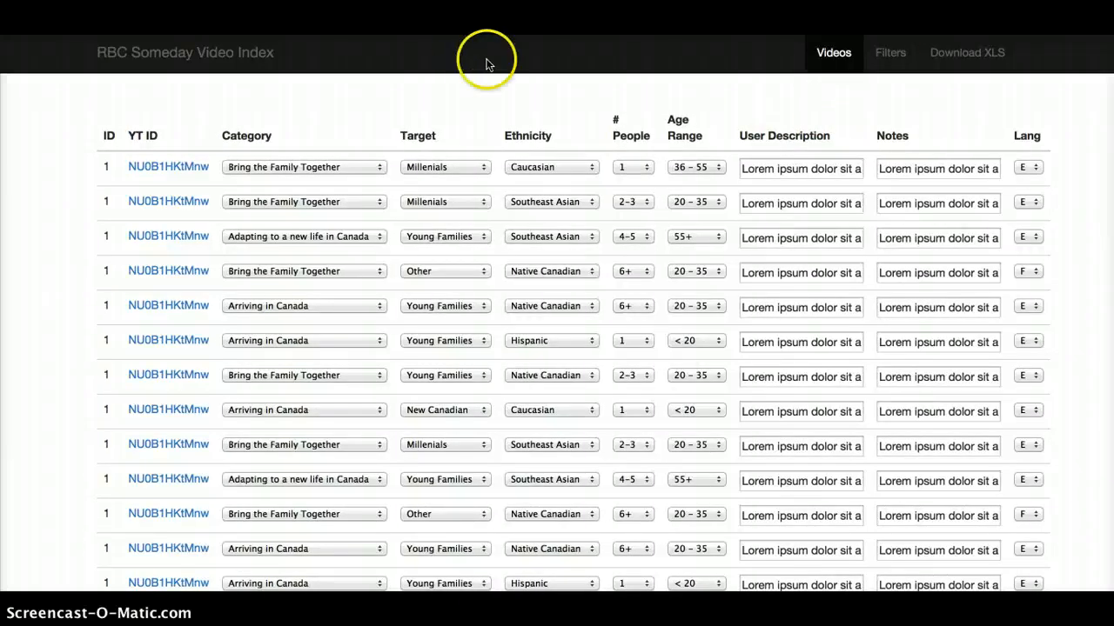